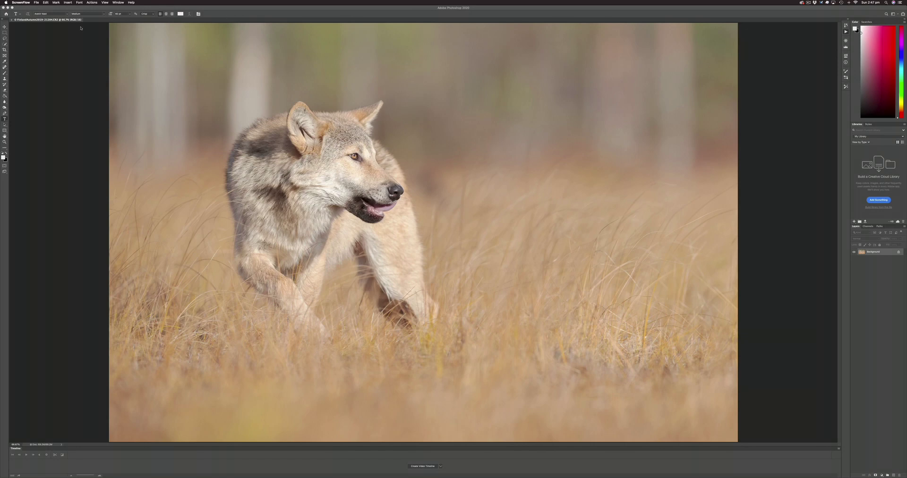
Step: Start a custom proof setup for the wolf photo, with the Customize Proof Condition dialog moved centrally
left_click(105, 2)
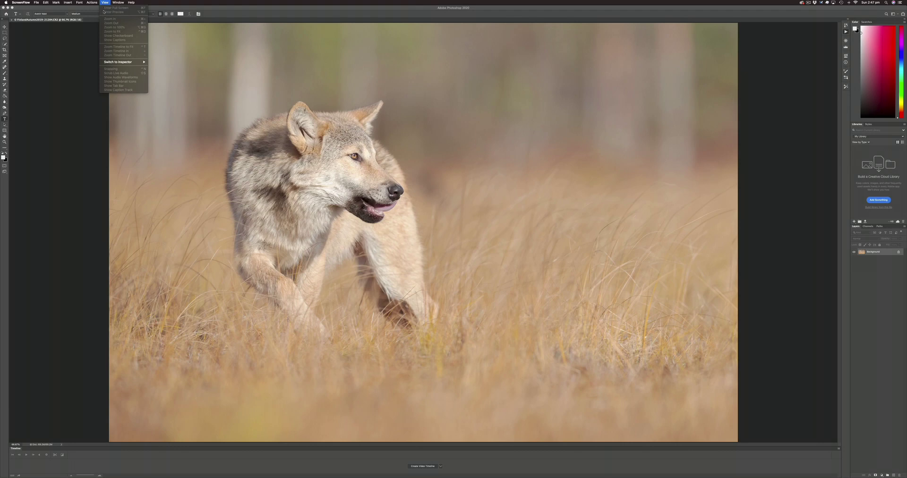
left_click(73, 39)
left_click(121, 3)
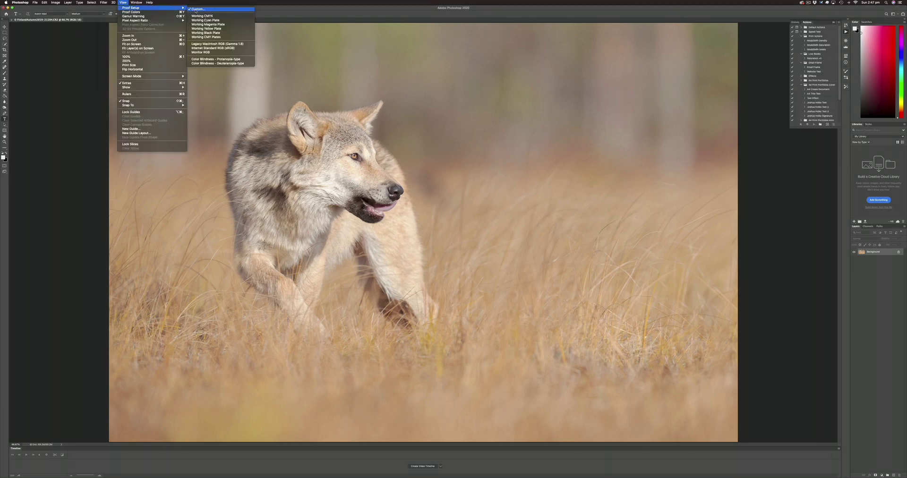
left_click(199, 8)
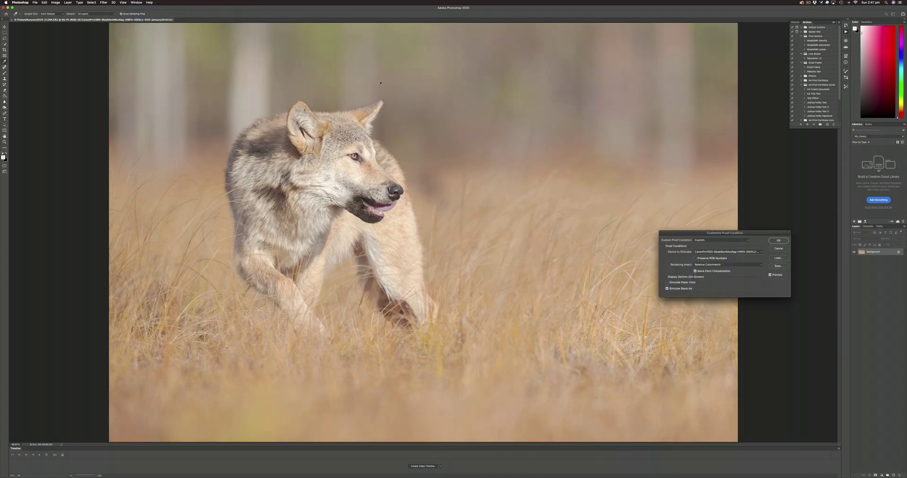
left_click_drag(672, 235, 374, 161)
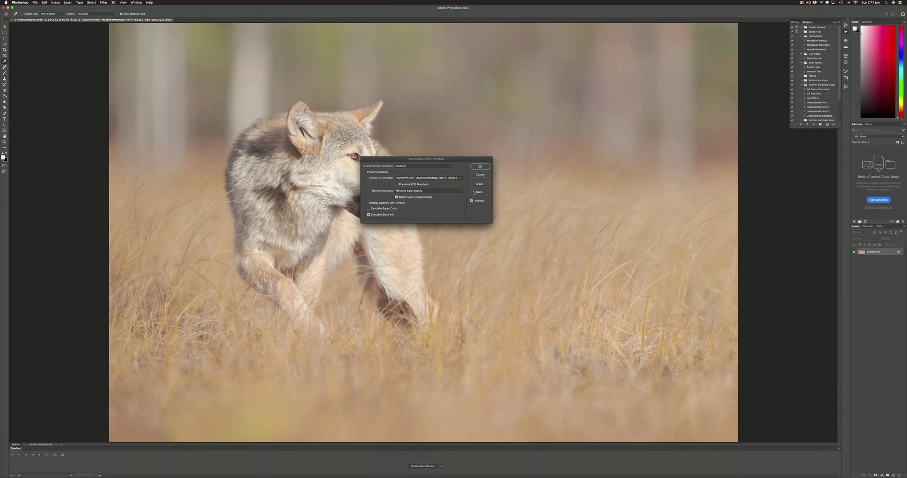
Step: Keep CanonPro1000 as the simulated device, move the dialog off the wolf, and view rendering intents
left_click(428, 178)
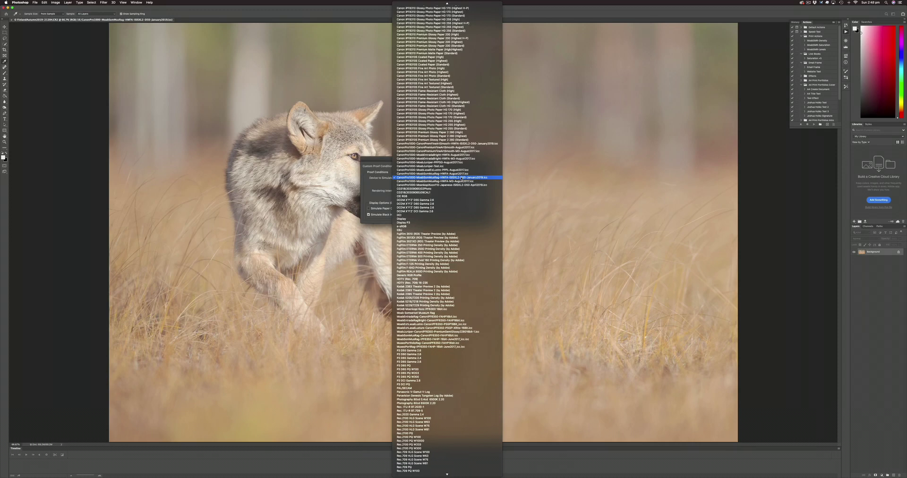
left_click(460, 178)
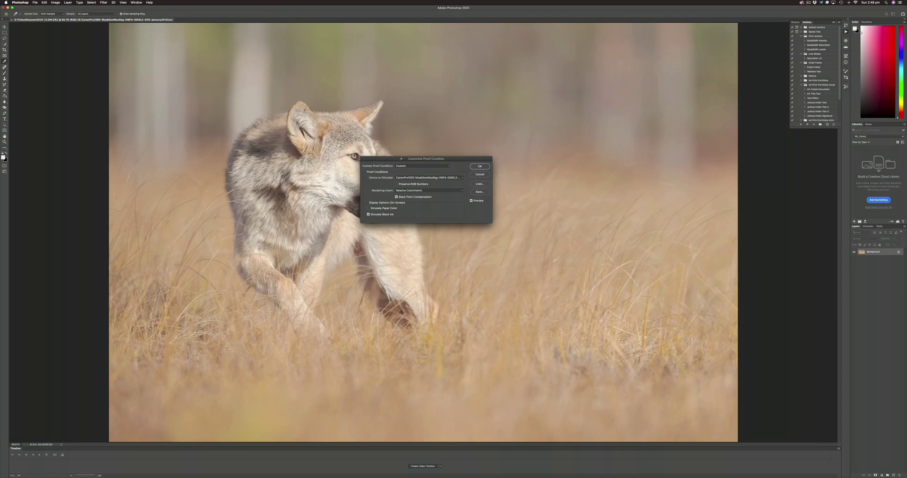
left_click_drag(404, 158, 474, 162)
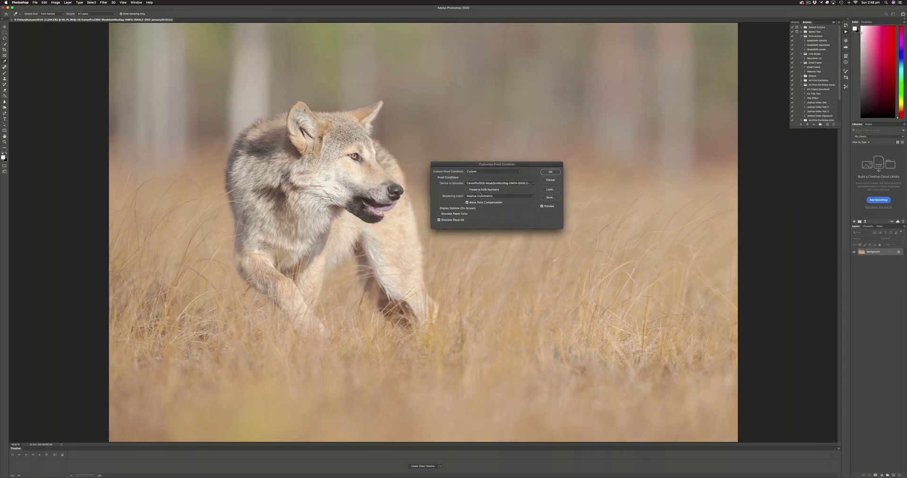
left_click(478, 197)
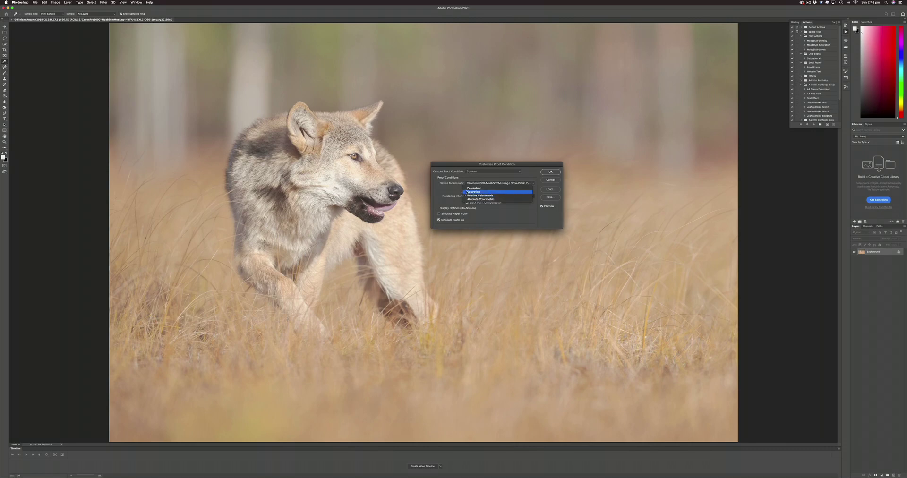
Step: Switch the rendering intent between Perceptual and Relative Colorimetric twice, leaving Relative Colorimetric selected
left_click(466, 189)
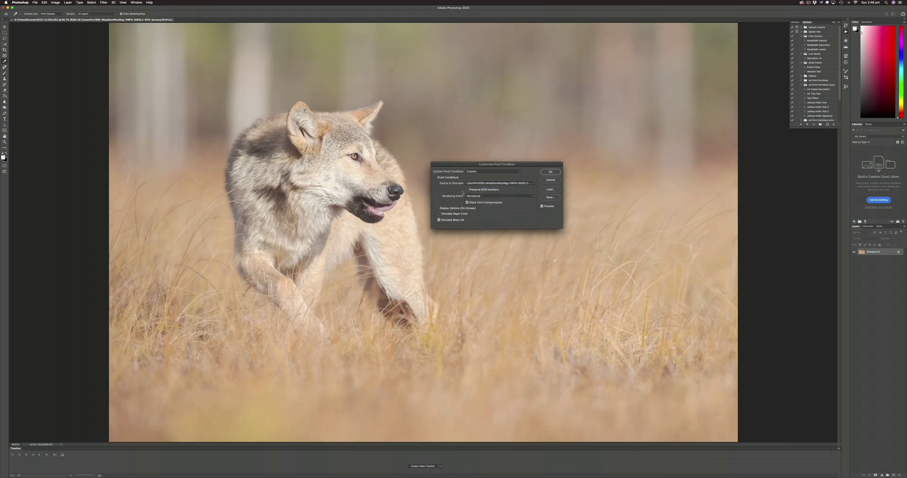
left_click(466, 196)
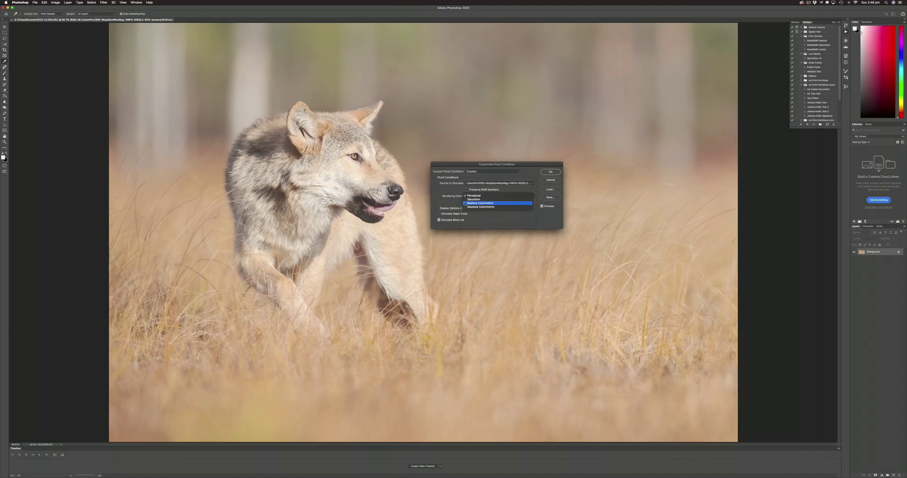
left_click(464, 203)
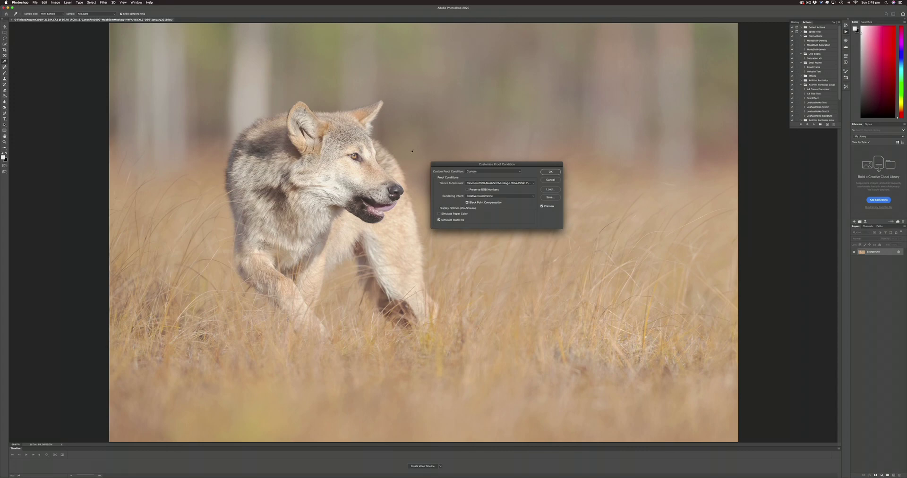
left_click(466, 196)
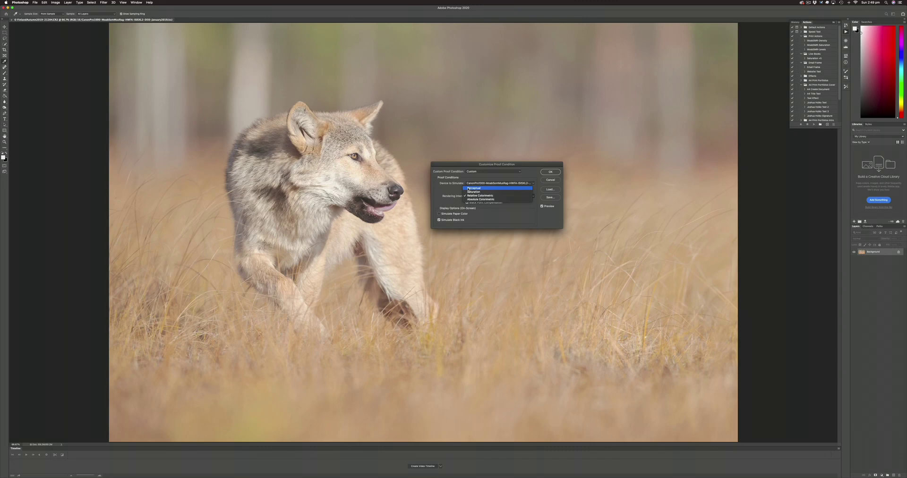
left_click(468, 189)
left_click(467, 197)
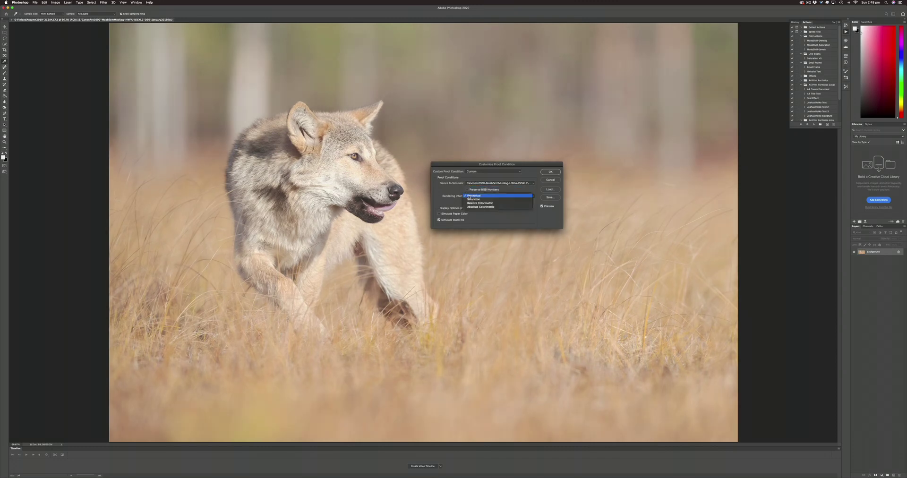
left_click(466, 203)
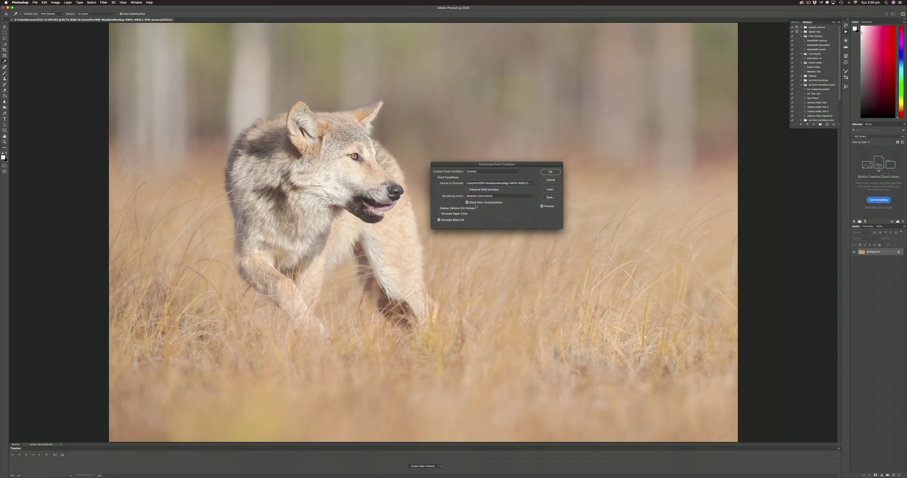
Step: Enable Simulate Paper Color, then toggle the proof Preview off and on four times to compare
left_click(439, 213)
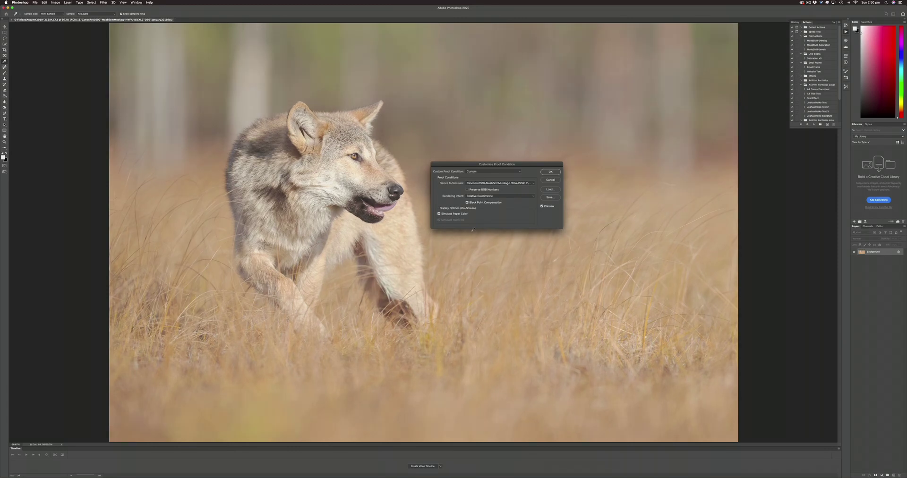
left_click(542, 207)
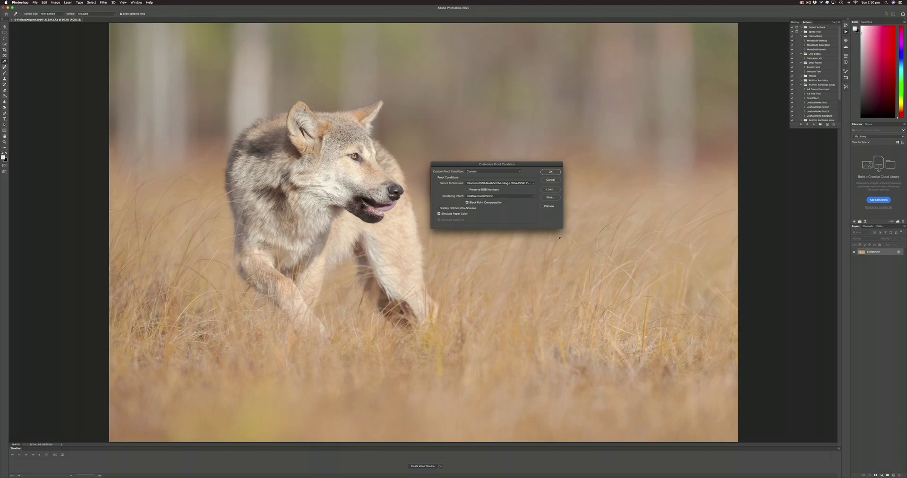
left_click(542, 206)
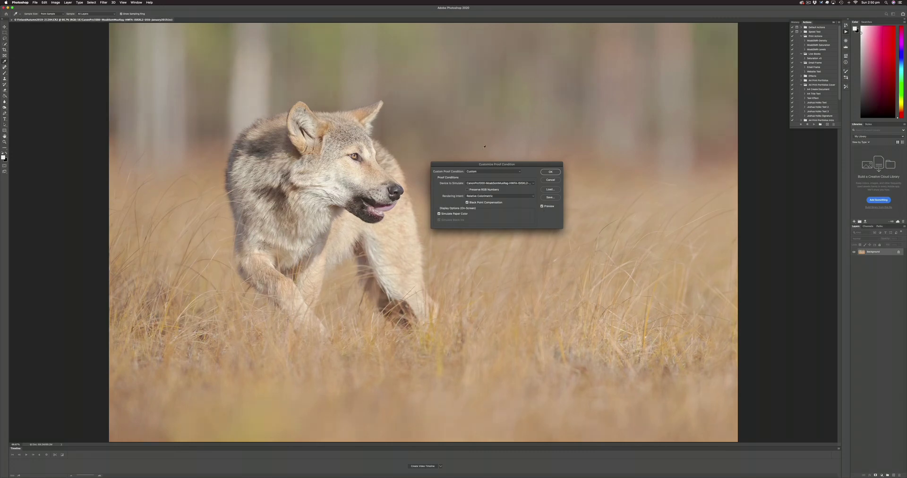
left_click(541, 206)
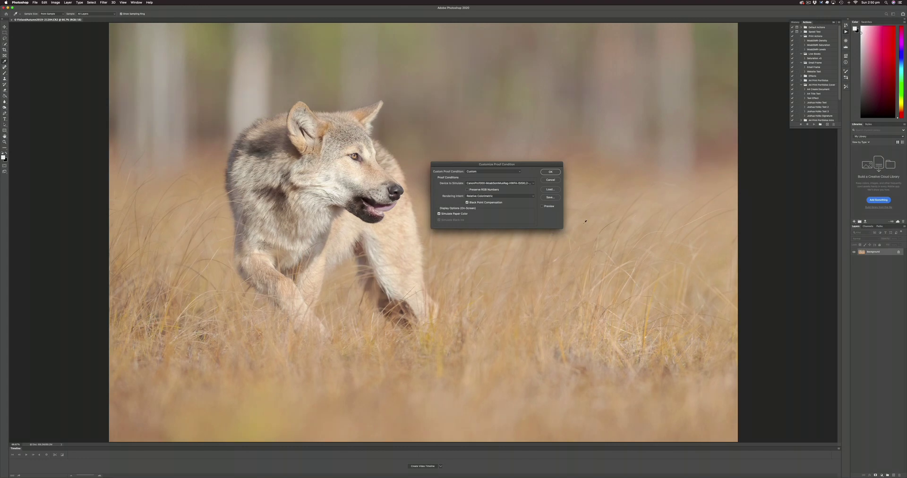
left_click(542, 207)
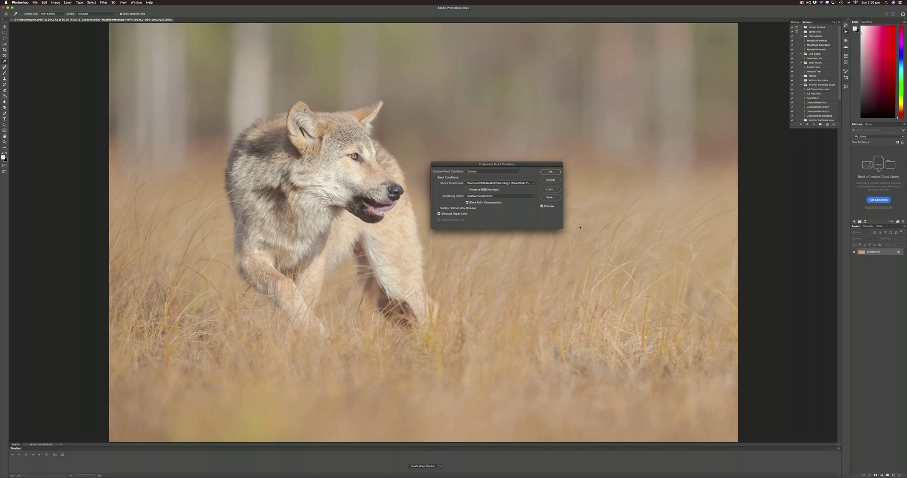
left_click(542, 206)
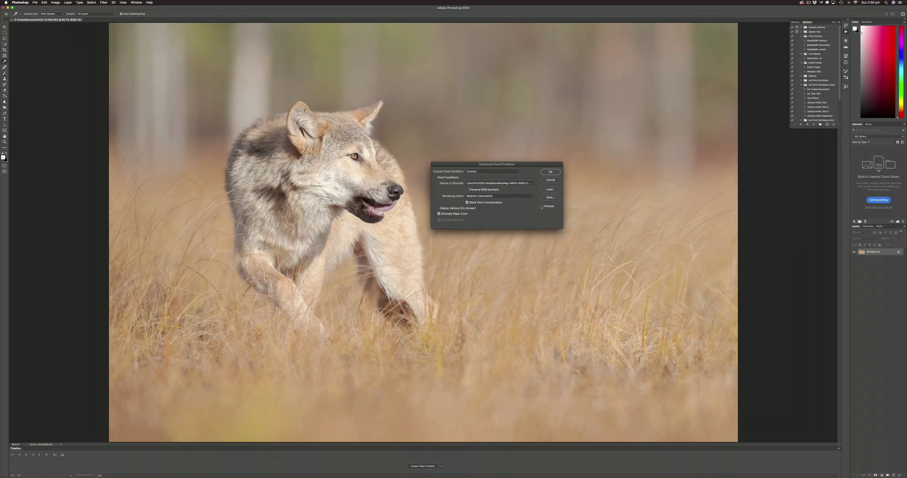
left_click(542, 206)
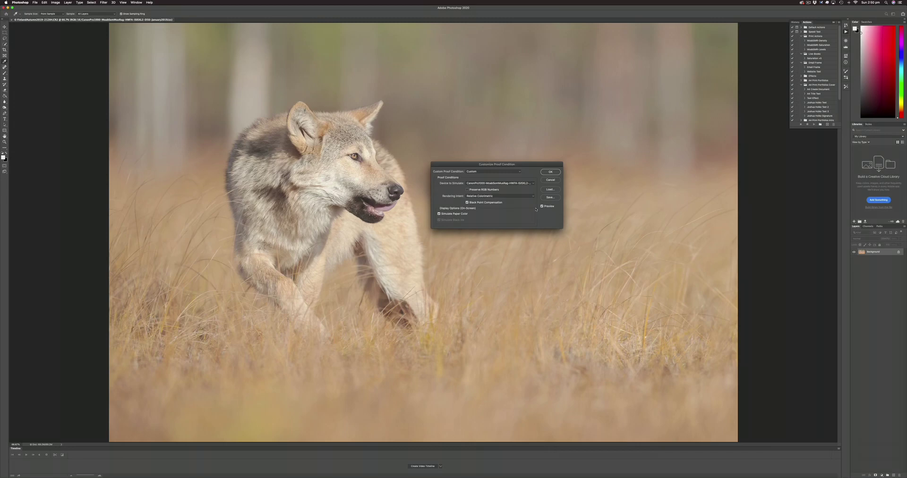
left_click(541, 207)
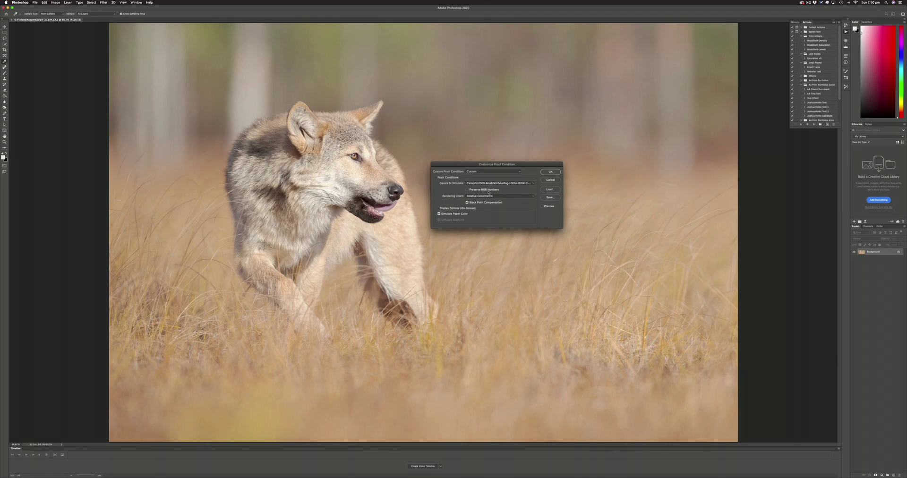
left_click(542, 206)
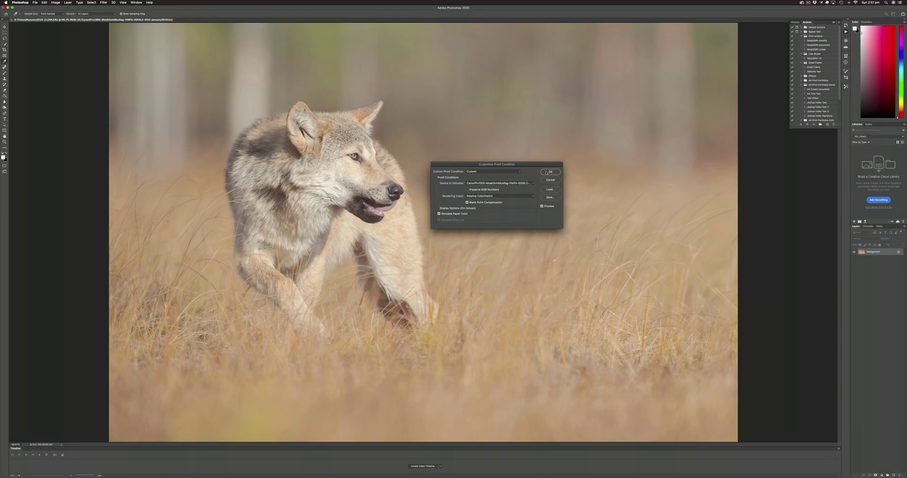
Step: Accept the Canon soft proof, duplicate the wolf photo, and tile both copies 2-up vertically
left_click(550, 172)
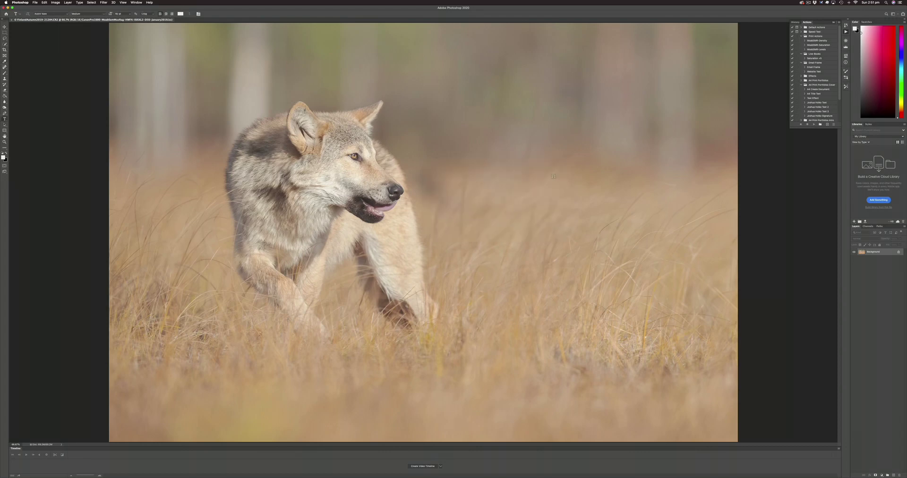
left_click(55, 2)
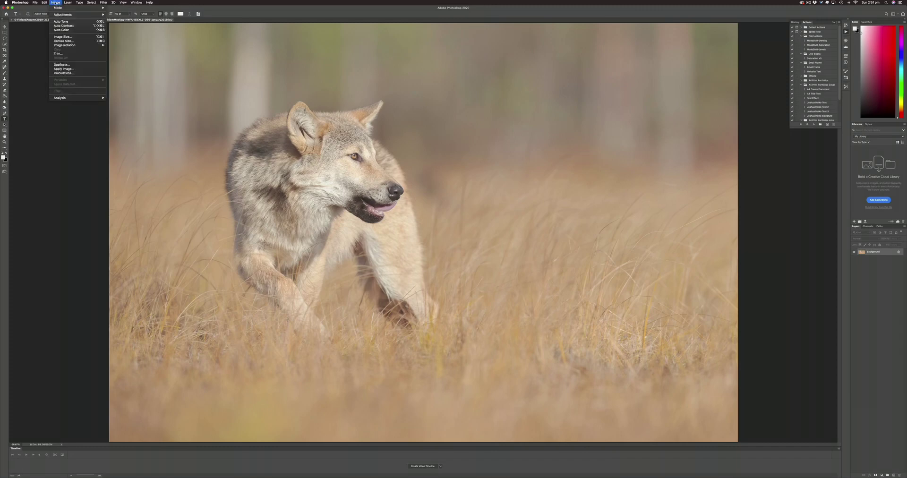
left_click(56, 65)
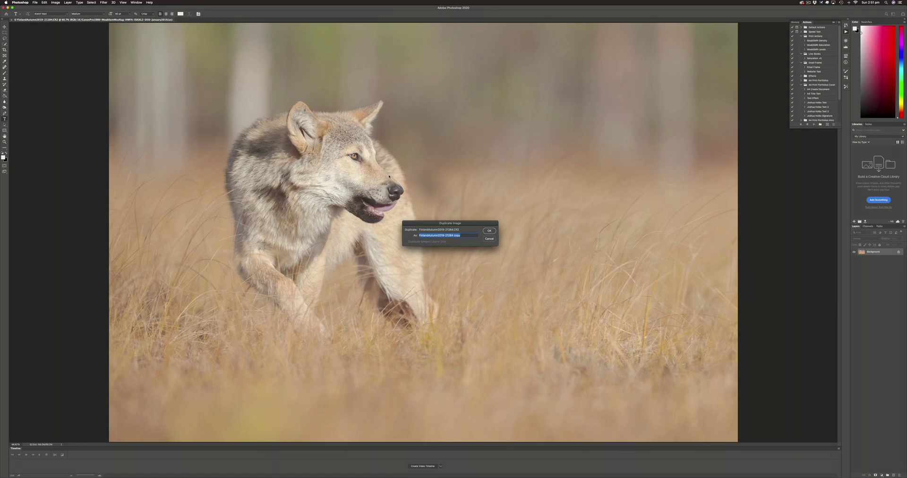
left_click(485, 230)
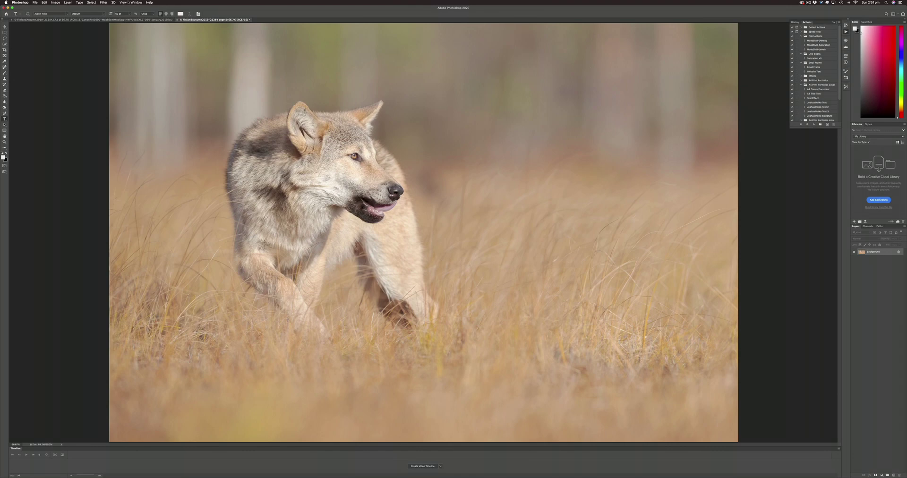
left_click(134, 3)
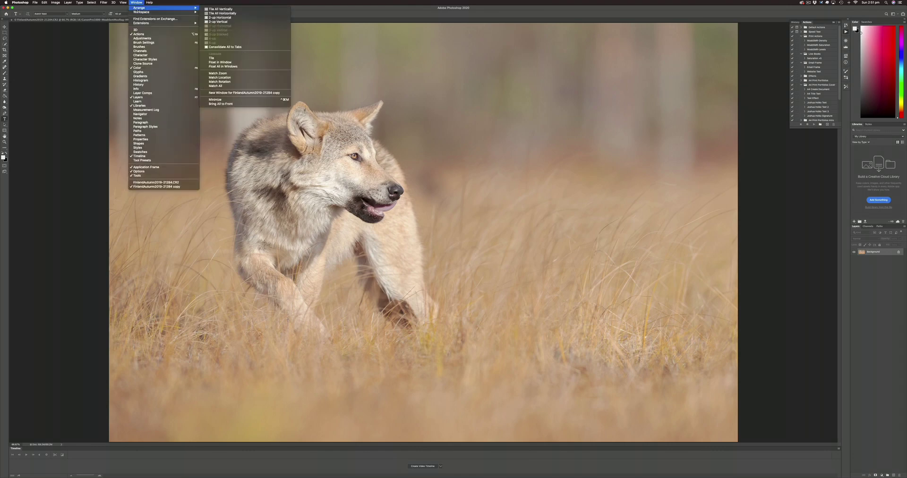
mouse_move(142, 7)
left_click(213, 21)
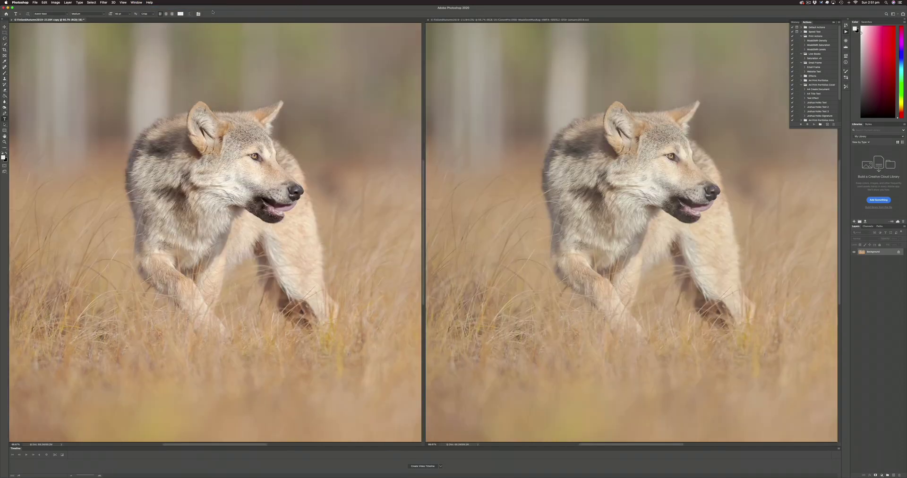
Step: Activate the right-hand wolf copy in the 2-up Vertical layout
left_click(513, 26)
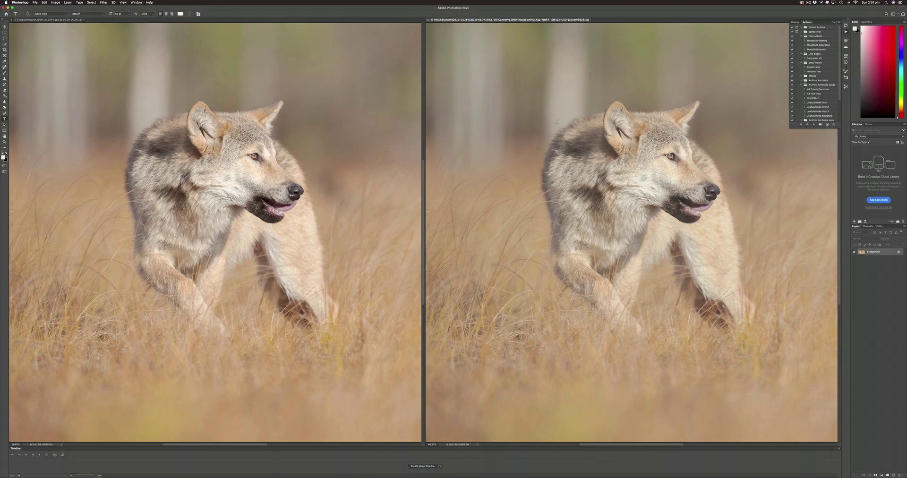
Step: Add Levels via the MoabSMR-Levels action, set white input to 254 after clipping checks, then compare
left_click(807, 49)
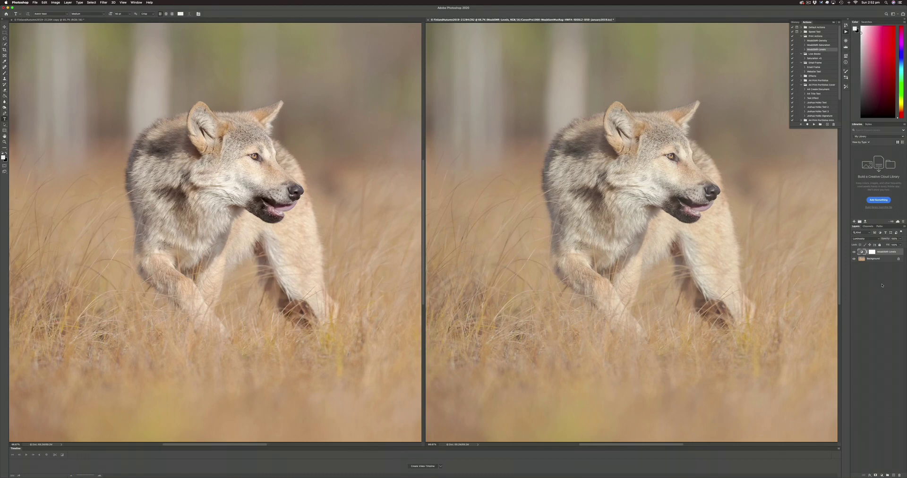
double_click(860, 253)
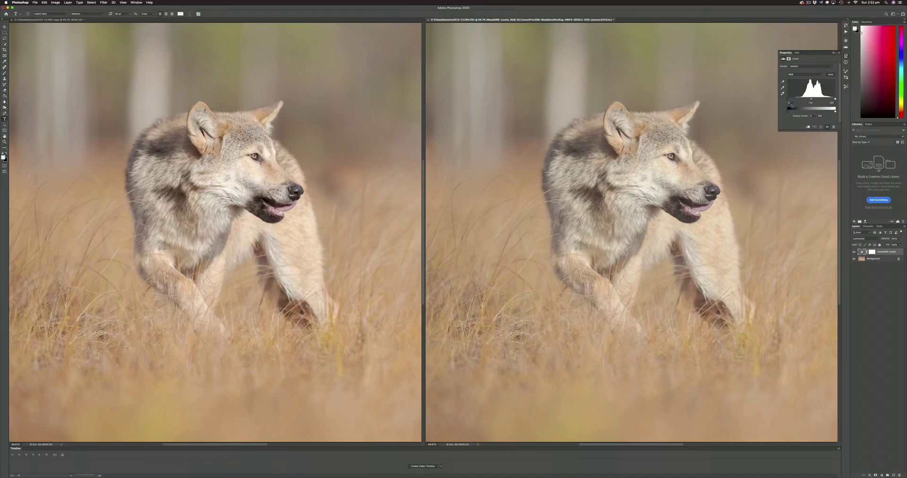
left_click(788, 99, "alt")
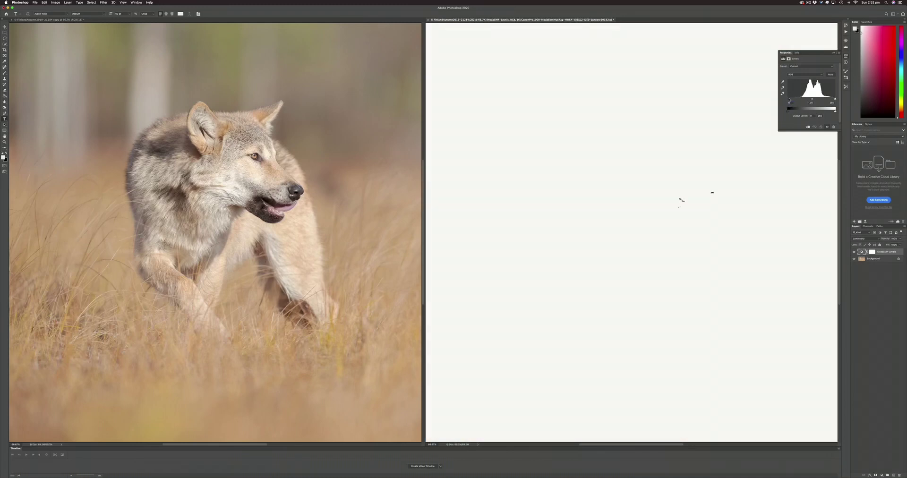
left_click_drag(789, 99, 790, 98)
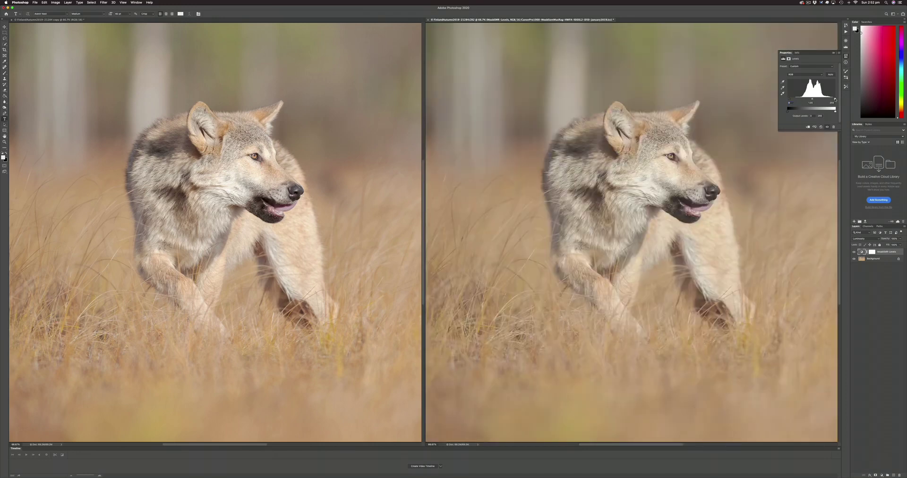
left_click_drag(834, 98, 835, 99)
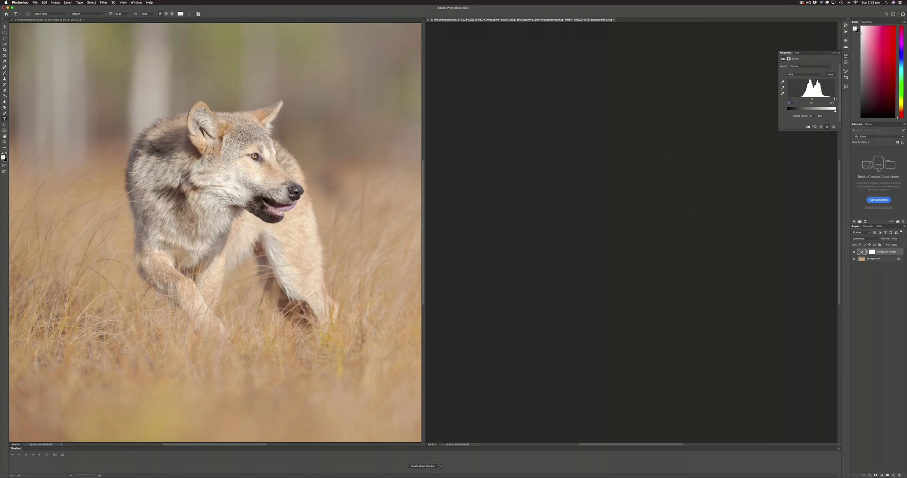
left_click_drag(834, 99, 835, 98)
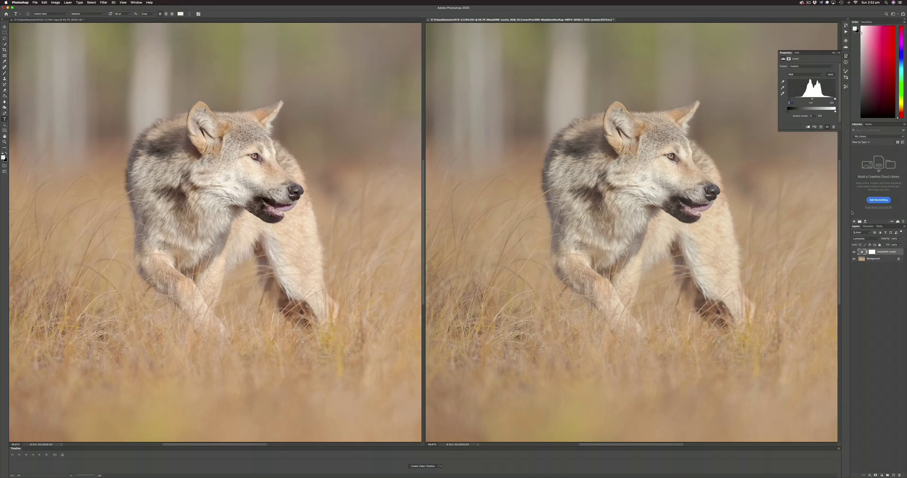
left_click(853, 252)
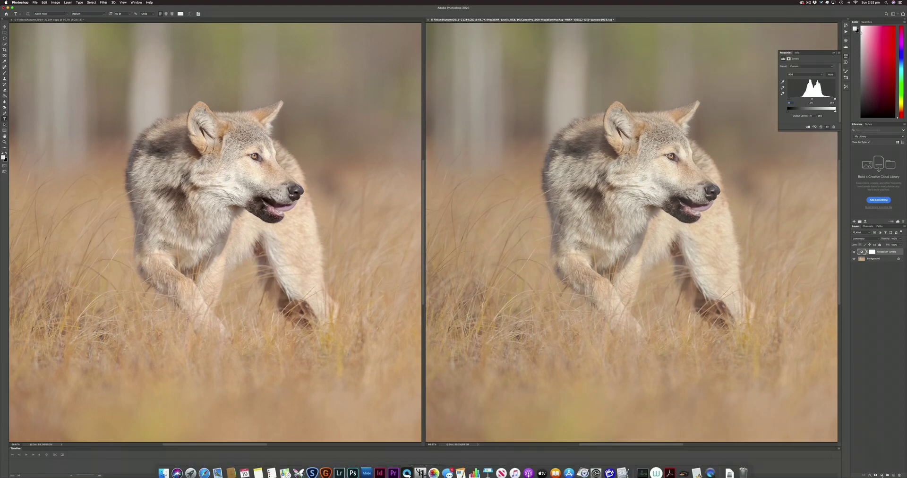
Step: Add a Hue/Saturation layer above Levels, then close the left wolf copy with Don't Save
left_click(882, 475)
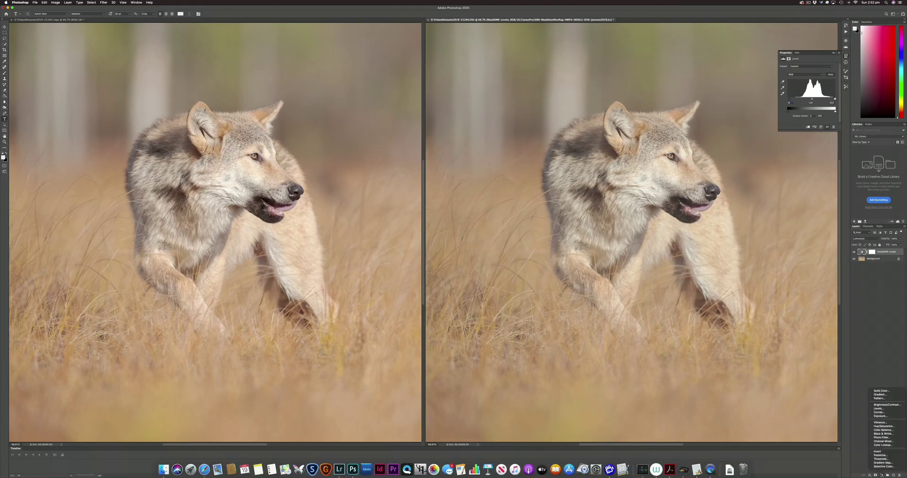
left_click(884, 426)
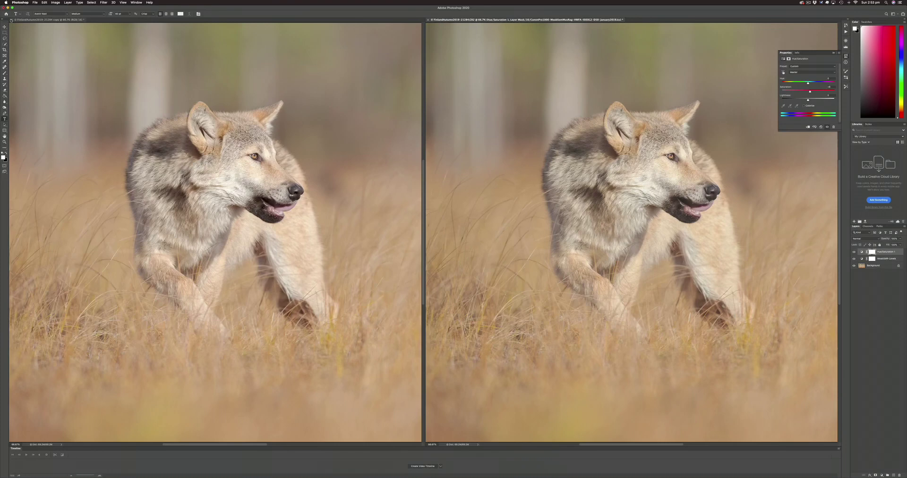
left_click(10, 20)
left_click(431, 142)
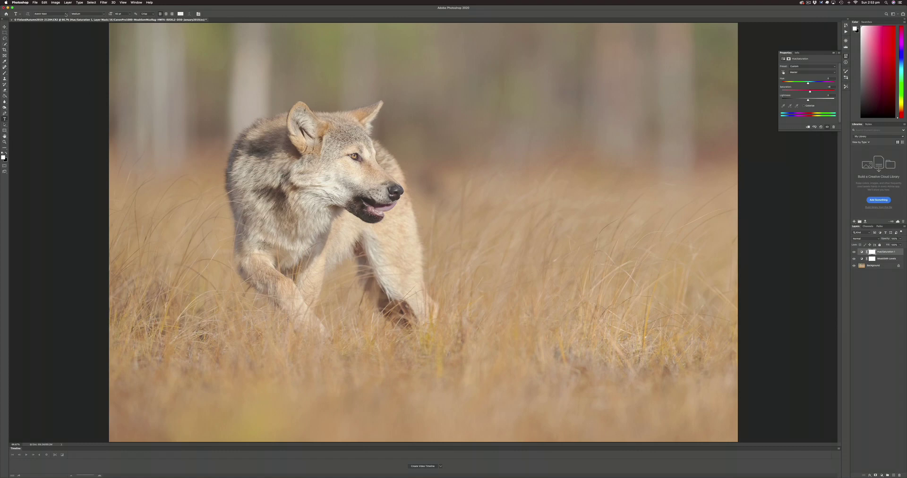
Step: Set the Image Size width to 16 inches, giving 4800 × 3200 pixels
left_click(59, 10)
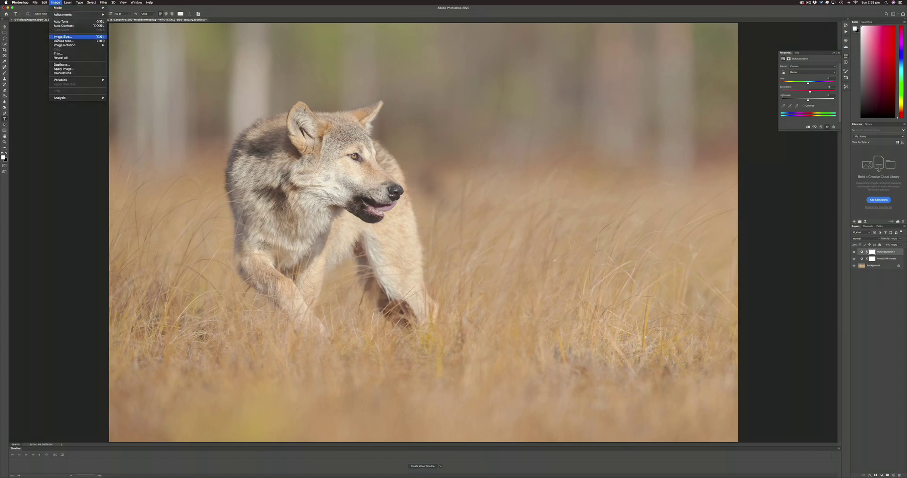
left_click(57, 37)
key("ctrl+alt+i")
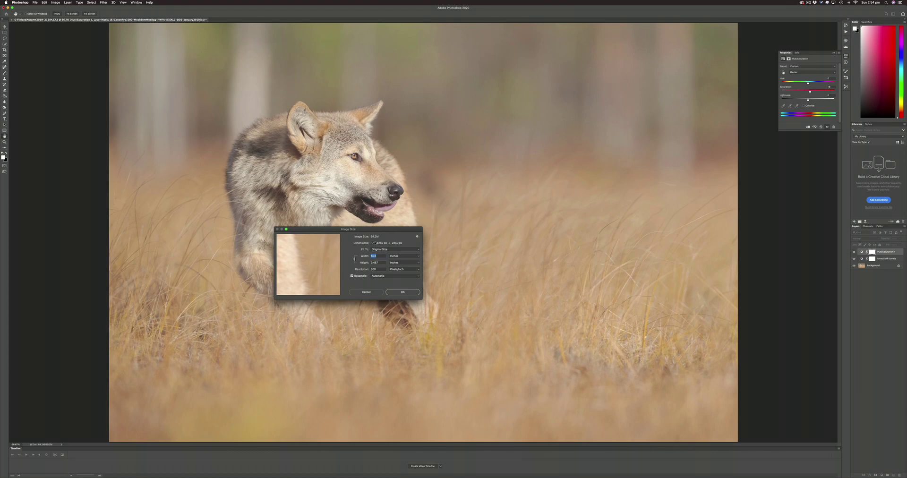
type("16")
key("Return")
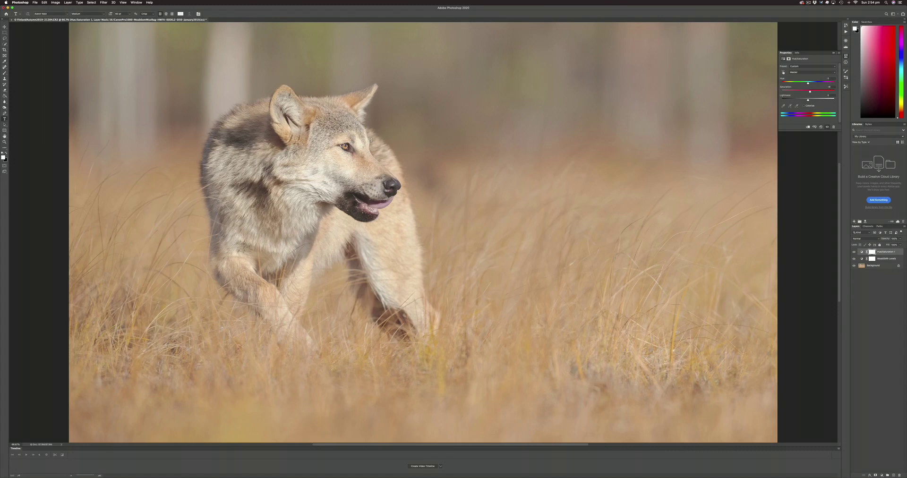
Step: Run PhotoKit Output Sharpener 2 with the Inkjet Output Sharpeners set and Matte paper effect
left_click(33, 2)
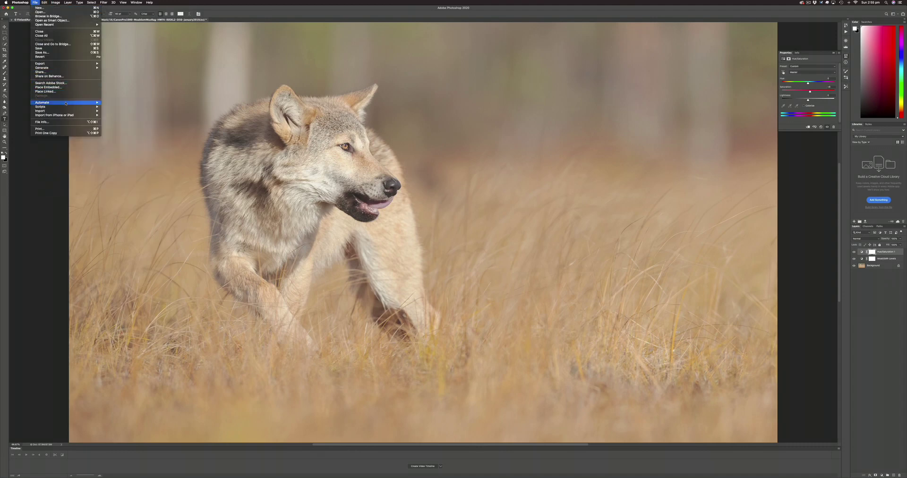
mouse_move(42, 103)
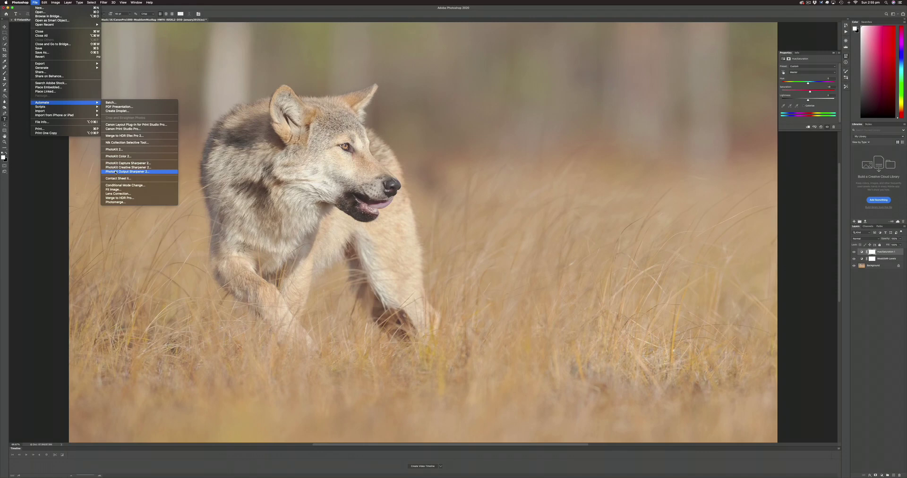
left_click(116, 172)
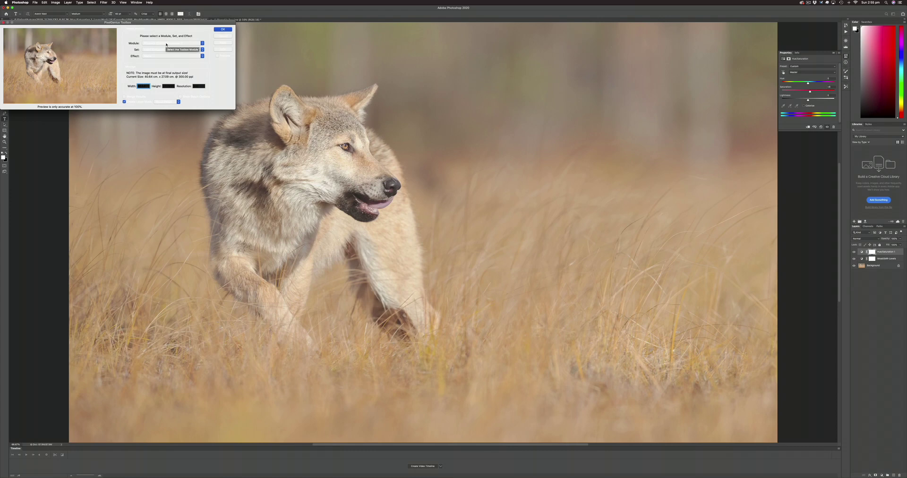
left_click(167, 44)
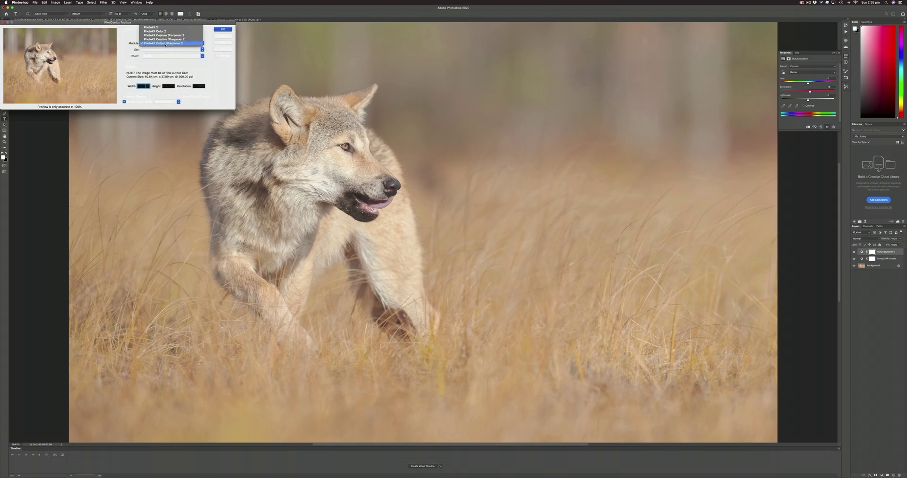
left_click(164, 44)
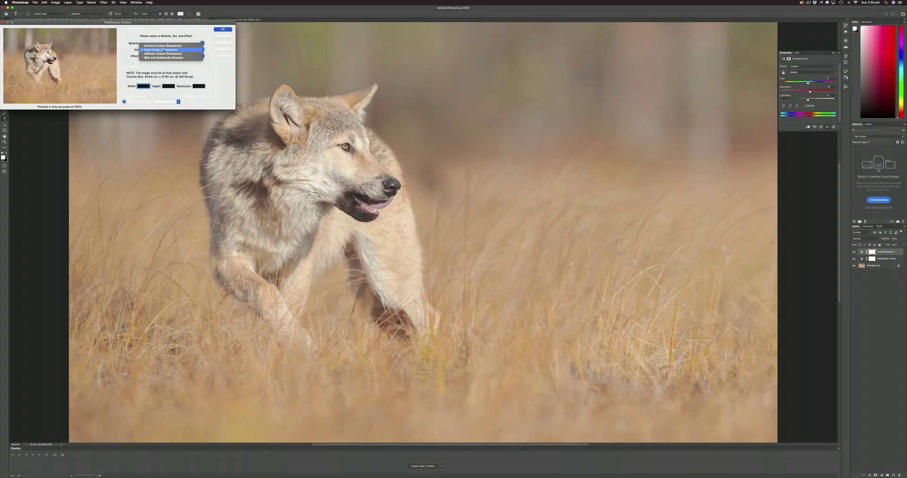
left_click(160, 54)
left_click(157, 57)
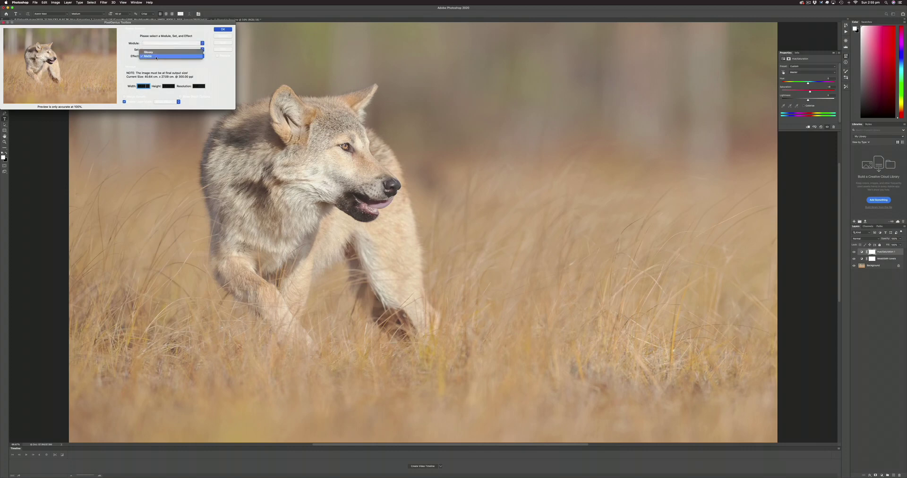
left_click(156, 56)
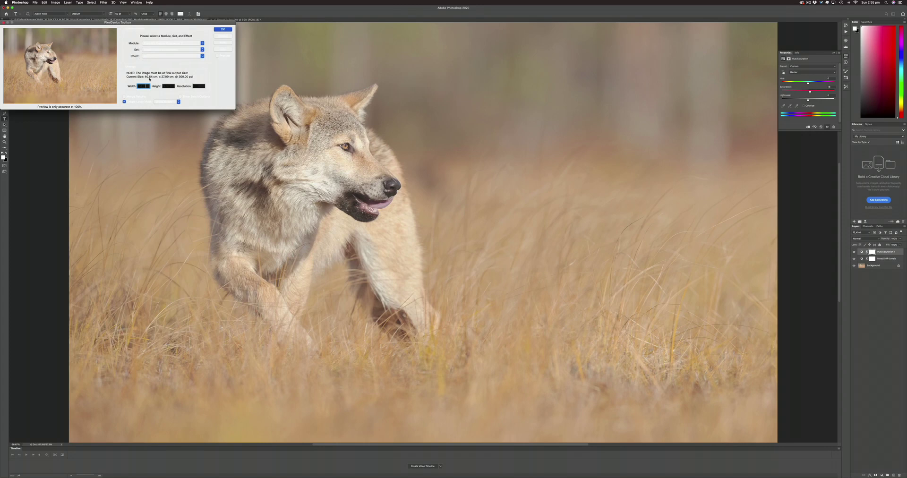
left_click(223, 30)
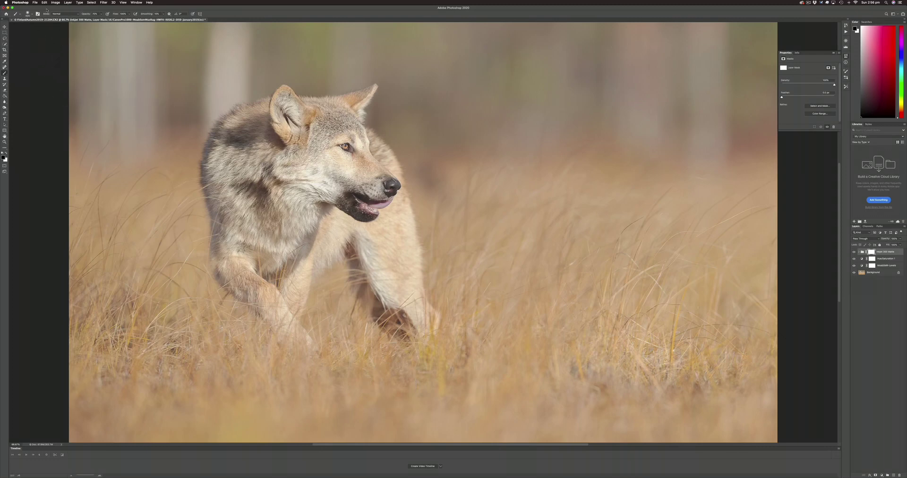
Step: Open the File menu once PhotoKit sharpening of the wolf photo finishes
left_click(33, 2)
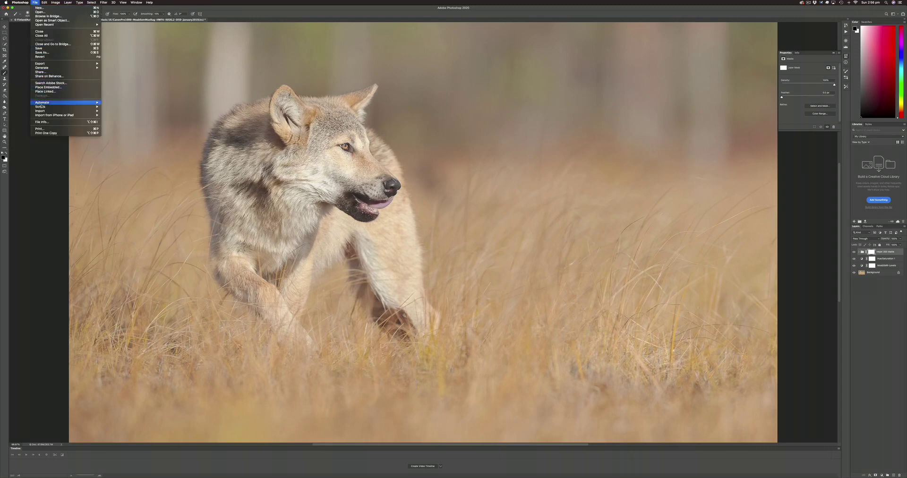
Step: Open File > Print and keep the Canon Pro-1000 Moab paper printer profile
left_click(38, 129)
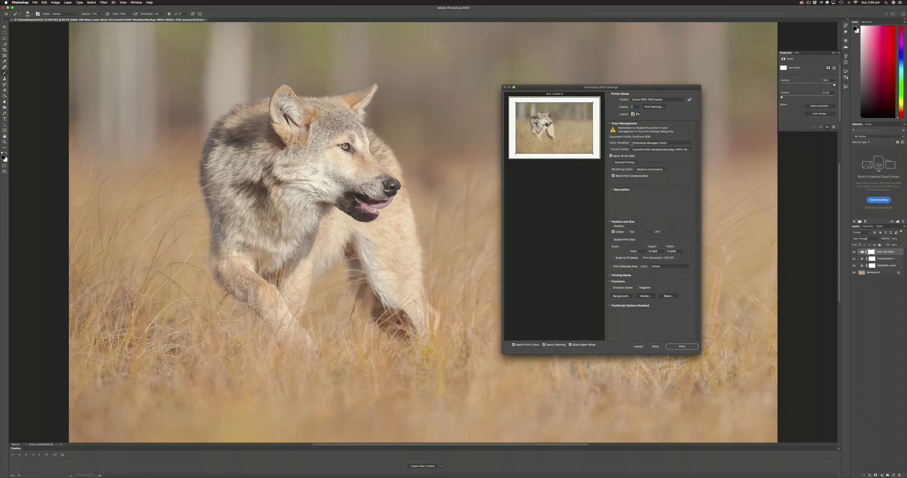
mouse_move(659, 142)
left_click(641, 150)
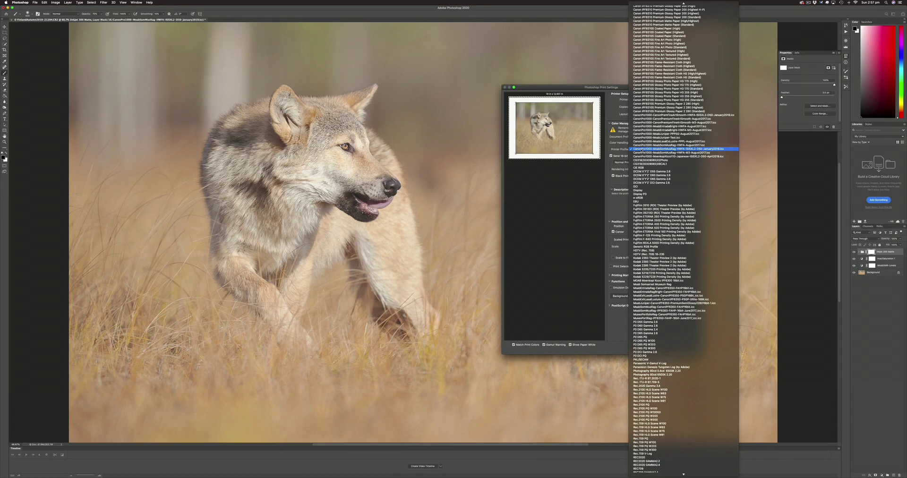
left_click(635, 150)
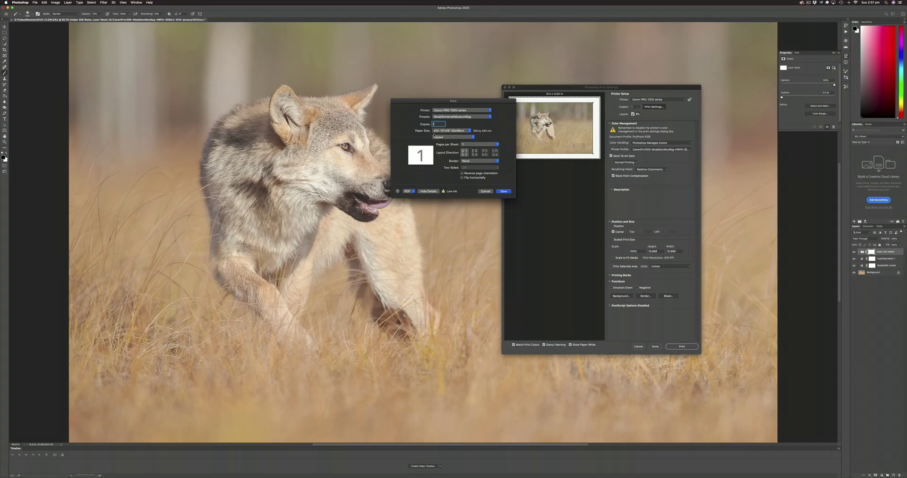
Step: Confirm heavyweight fine art paper, manual feed and highest quality under Quality & Media, then save
left_click(437, 137)
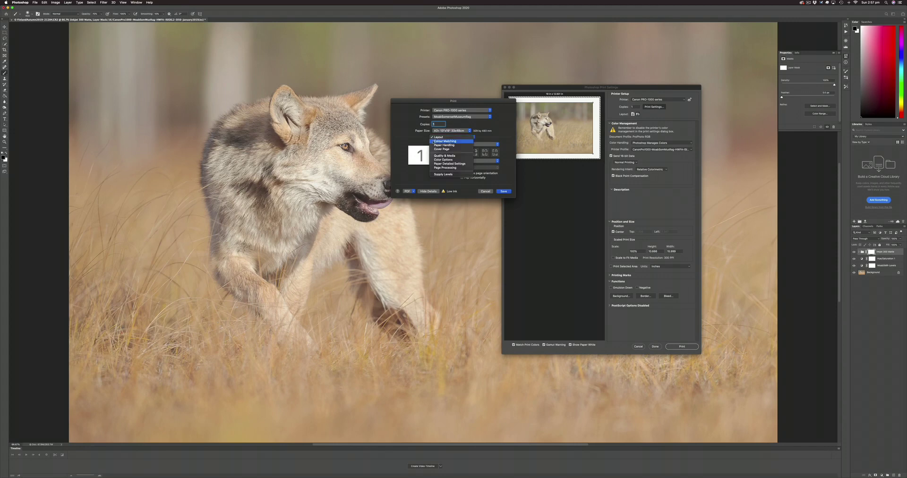
left_click(431, 156)
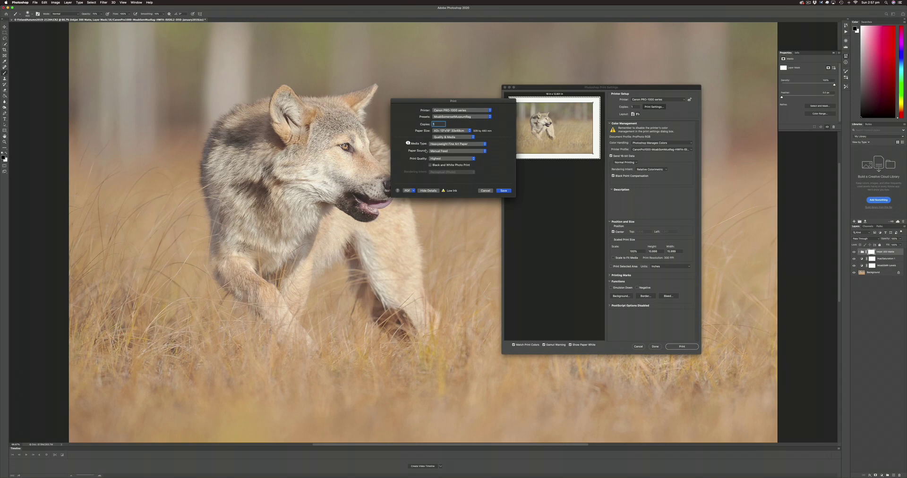
left_click(503, 191)
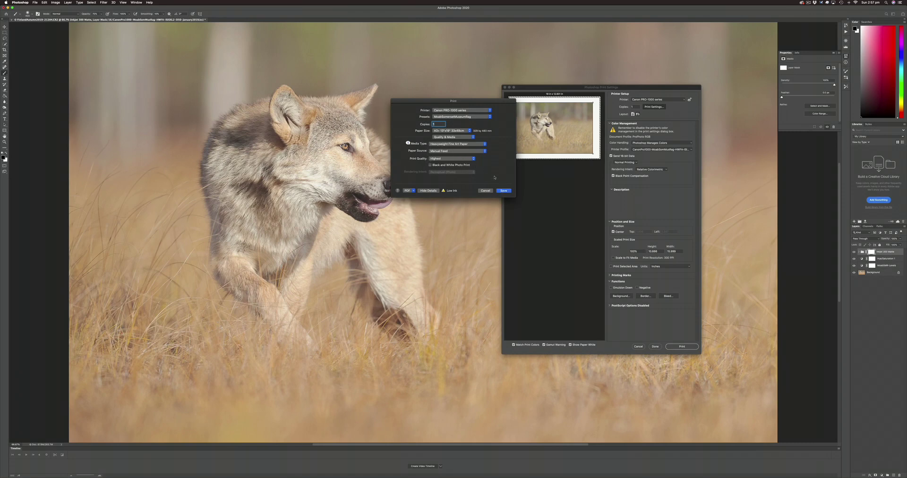